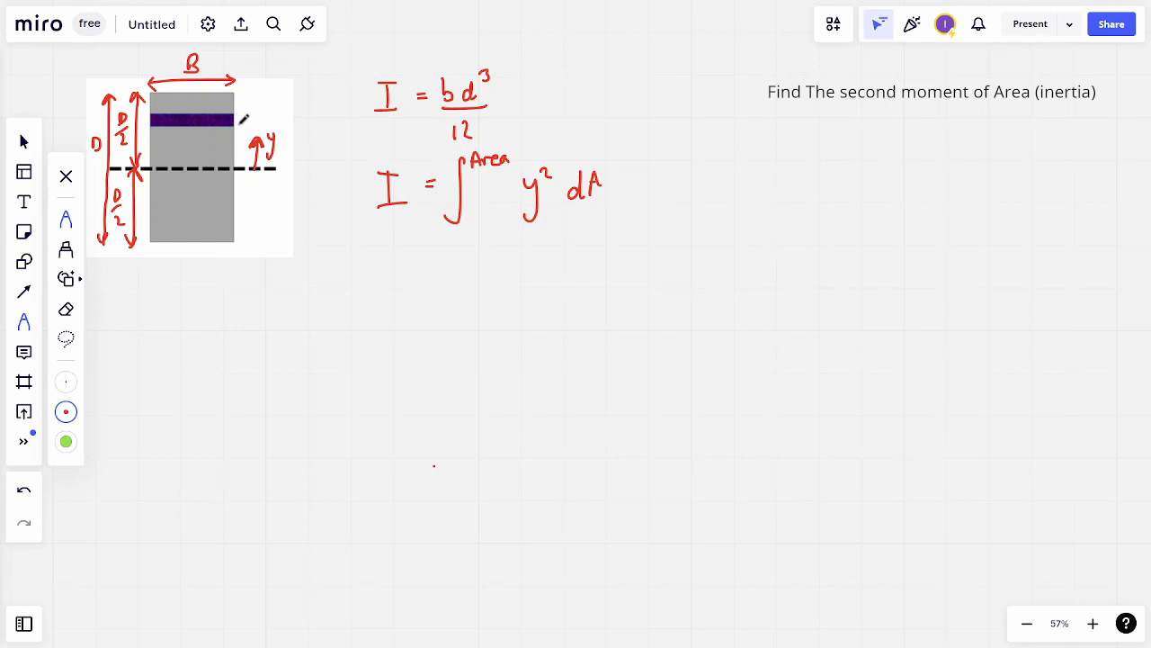
# - Label the purple strip's thickness dy and write I = B∫ y² dy below the integral formula
pyautogui.moveTo(245, 115); pyautogui.dragTo(248, 127)
pyautogui.moveTo(265, 110); pyautogui.dragTo(269, 128)
pyautogui.moveTo(398, 265)
pyautogui.mouseDown()
pyautogui.moveTo(386, 252)
pyautogui.moveTo(390, 275)
pyautogui.moveTo(455, 257)
pyautogui.moveTo(446, 292)
pyautogui.mouseUp()
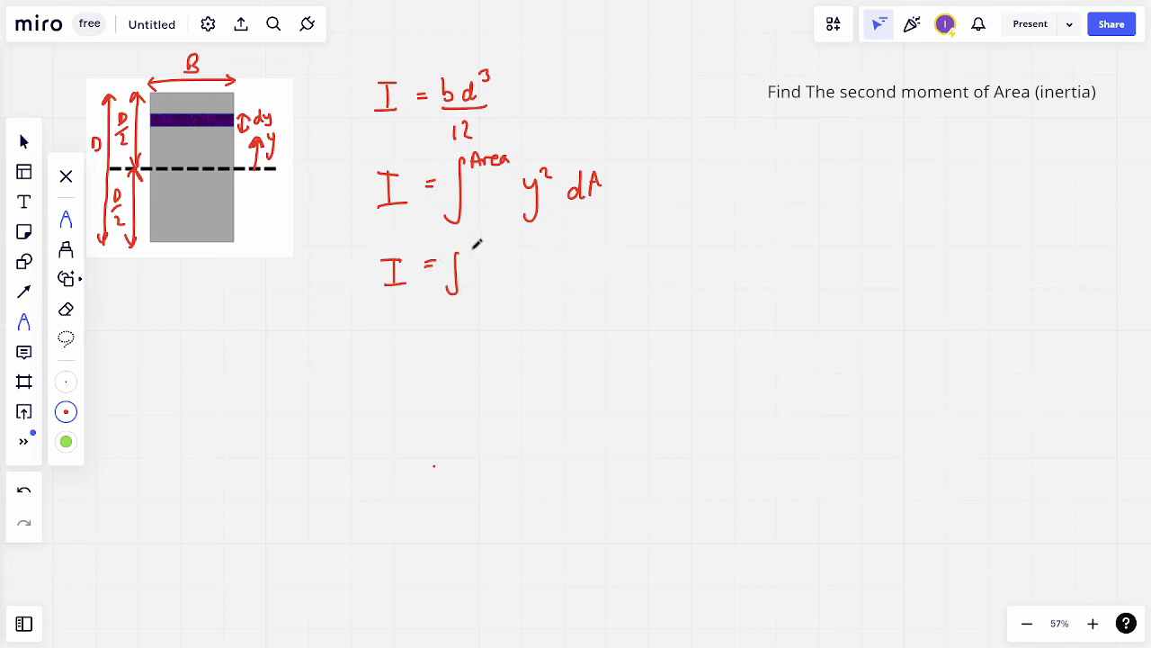
pyautogui.moveTo(474, 245)
pyautogui.mouseDown()
pyautogui.moveTo(506, 244)
pyautogui.moveTo(531, 305)
pyautogui.mouseUp()
pyautogui.moveTo(541, 256)
pyautogui.mouseDown()
pyautogui.moveTo(580, 246)
pyautogui.moveTo(594, 262)
pyautogui.moveTo(590, 290)
pyautogui.mouseUp()
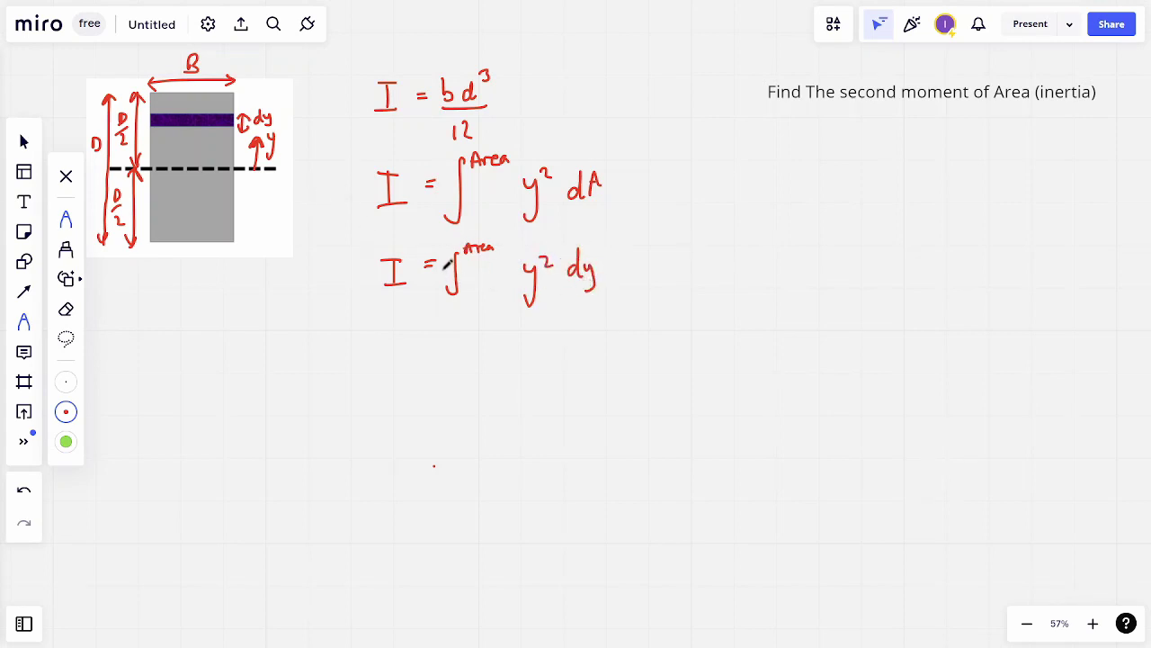
pyautogui.moveTo(444, 255)
pyautogui.mouseDown()
pyautogui.moveTo(446, 289)
pyautogui.moveTo(454, 274)
pyautogui.mouseUp()
# - Start a new equation line reading I = B∫ beneath the previous one
pyautogui.moveTo(191, 339)
pyautogui.mouseDown()
pyautogui.moveTo(192, 363)
pyautogui.moveTo(201, 337)
pyautogui.moveTo(200, 365)
pyautogui.moveTo(242, 341)
pyautogui.mouseUp()
pyautogui.moveTo(230, 348)
pyautogui.mouseDown()
pyautogui.moveTo(269, 334)
pyautogui.moveTo(268, 356)
pyautogui.mouseUp()
pyautogui.moveTo(317, 324); pyautogui.dragTo(299, 368)
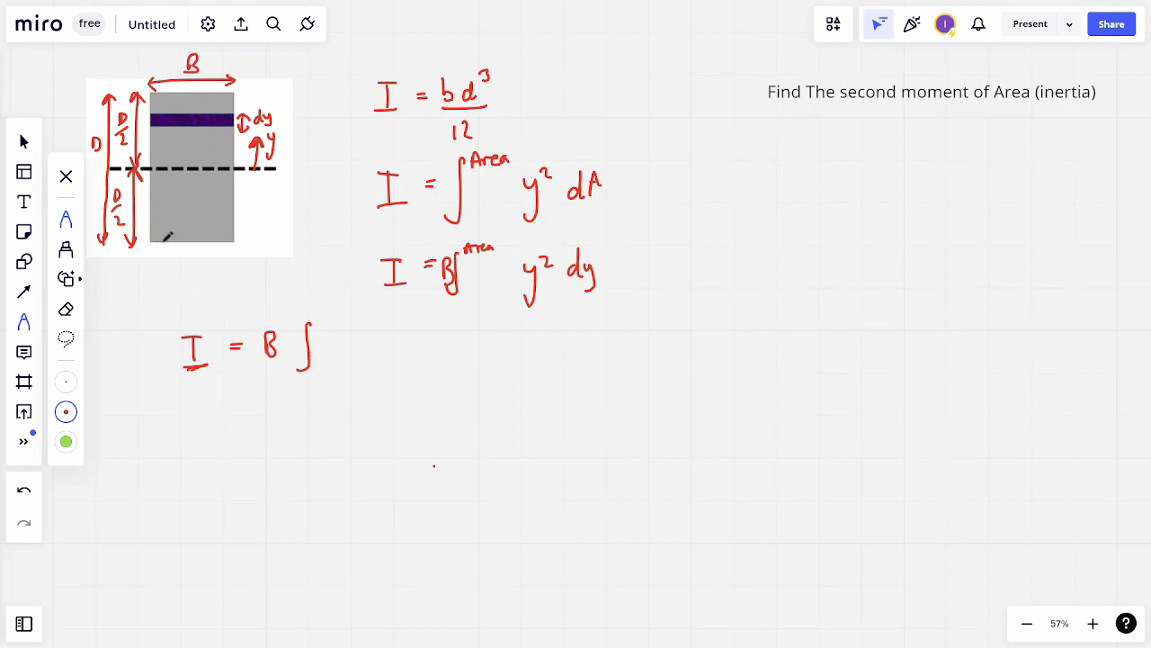
# - Mark the rectangle's top and bottom edges and give the integral limits D/2 and −D/2
pyautogui.moveTo(160, 240)
pyautogui.mouseDown()
pyautogui.moveTo(235, 238)
pyautogui.moveTo(194, 250)
pyautogui.mouseUp()
pyautogui.moveTo(151, 91)
pyautogui.mouseDown()
pyautogui.moveTo(232, 89)
pyautogui.moveTo(198, 97)
pyautogui.mouseUp()
pyautogui.moveTo(188, 97); pyautogui.dragTo(199, 87)
pyautogui.moveTo(155, 241); pyautogui.dragTo(236, 238)
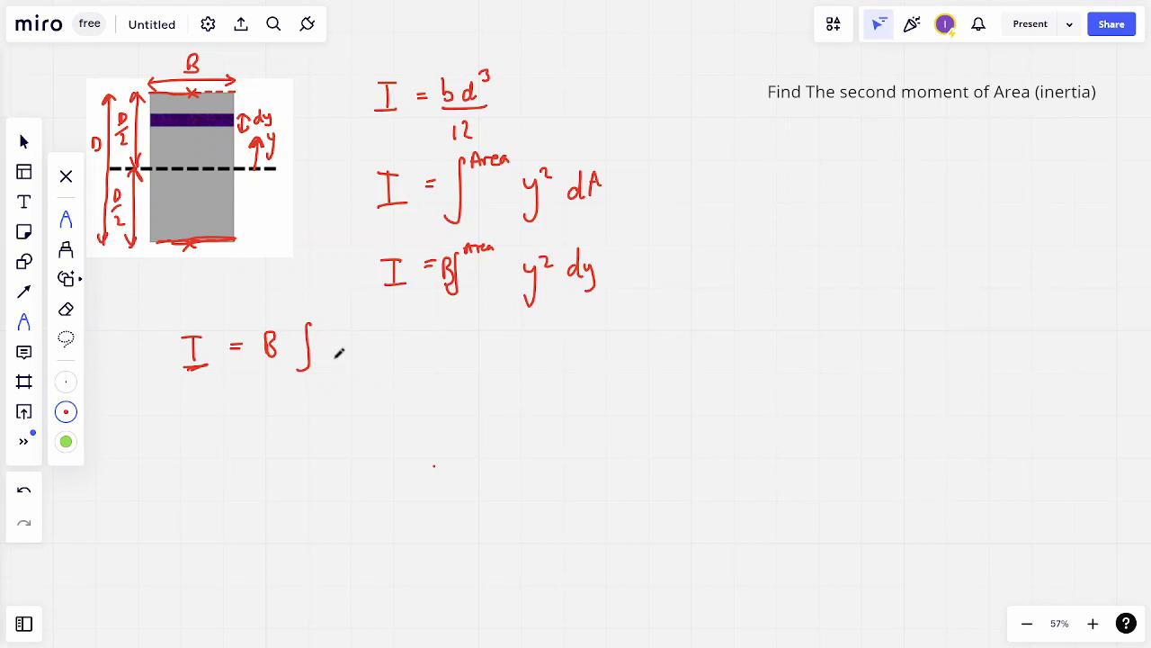
pyautogui.moveTo(319, 322)
pyautogui.mouseDown()
pyautogui.moveTo(345, 314)
pyautogui.moveTo(342, 324)
pyautogui.mouseUp()
pyautogui.moveTo(313, 371); pyautogui.dragTo(360, 362)
# - Add the integrand y² dy, then write I = B[y³/3] evaluated from −D/2 to D/2
pyautogui.moveTo(376, 337)
pyautogui.mouseDown()
pyautogui.moveTo(385, 367)
pyautogui.moveTo(399, 334)
pyautogui.moveTo(429, 363)
pyautogui.mouseUp()
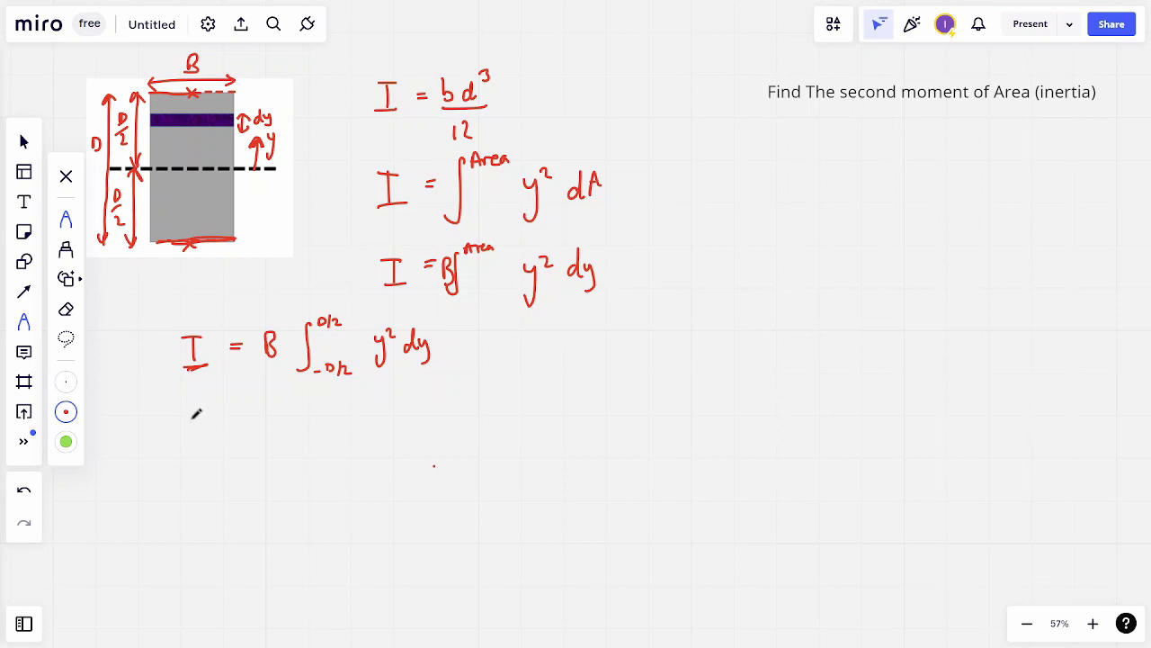
pyautogui.moveTo(195, 414)
pyautogui.mouseDown()
pyautogui.moveTo(194, 436)
pyautogui.moveTo(203, 415)
pyautogui.moveTo(209, 435)
pyautogui.moveTo(249, 418)
pyautogui.mouseUp()
pyautogui.moveTo(237, 425); pyautogui.dragTo(289, 433)
pyautogui.moveTo(333, 402)
pyautogui.mouseDown()
pyautogui.moveTo(319, 441)
pyautogui.moveTo(336, 444)
pyautogui.moveTo(367, 405)
pyautogui.moveTo(362, 414)
pyautogui.mouseUp()
pyautogui.moveTo(341, 422)
pyautogui.mouseDown()
pyautogui.moveTo(364, 422)
pyautogui.moveTo(350, 452)
pyautogui.mouseUp()
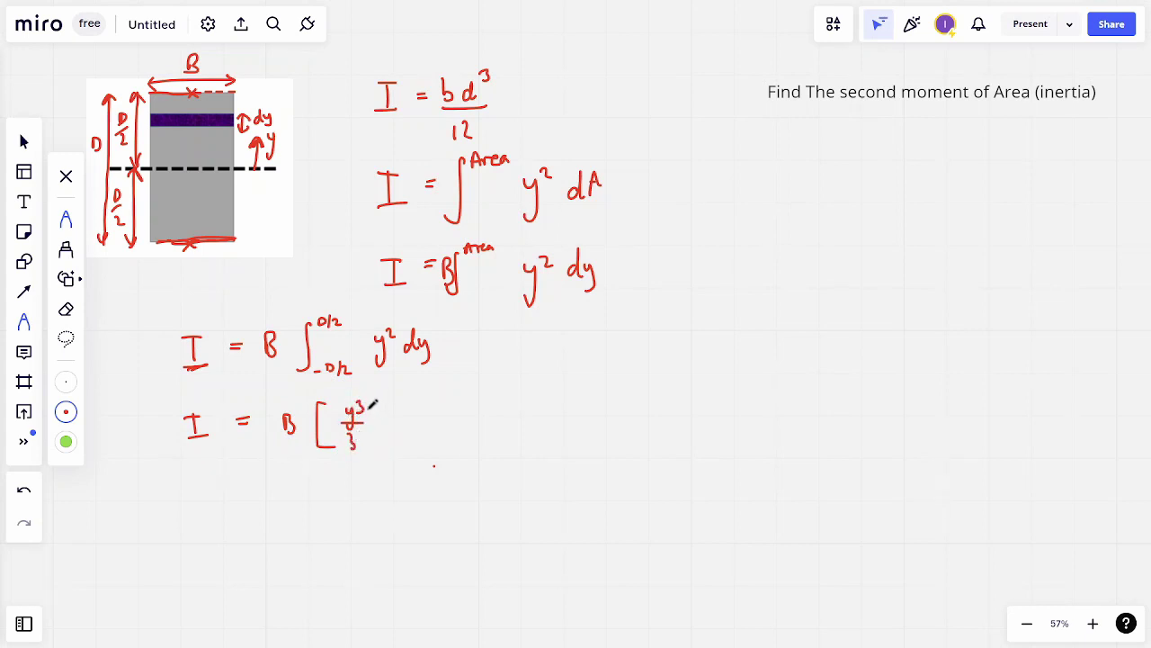
pyautogui.moveTo(369, 404)
pyautogui.mouseDown()
pyautogui.moveTo(383, 429)
pyautogui.moveTo(368, 448)
pyautogui.moveTo(393, 402)
pyautogui.moveTo(415, 406)
pyautogui.mouseUp()
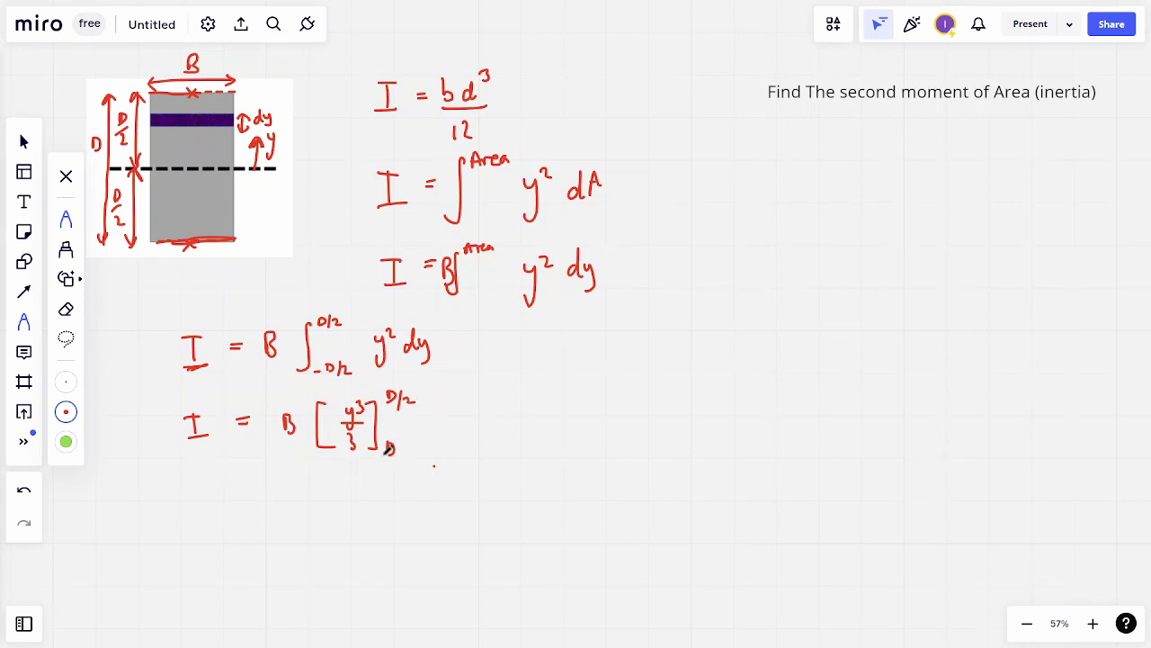
pyautogui.moveTo(386, 443); pyautogui.dragTo(399, 461)
pyautogui.moveTo(410, 447); pyautogui.dragTo(422, 458)
# - Draw an arrow and begin the expression I = B[ to its right
pyautogui.moveTo(456, 419)
pyautogui.mouseDown()
pyautogui.moveTo(531, 412)
pyautogui.moveTo(574, 422)
pyautogui.moveTo(595, 398)
pyautogui.mouseUp()
pyautogui.moveTo(587, 407)
pyautogui.mouseDown()
pyautogui.moveTo(596, 405)
pyautogui.moveTo(582, 422)
pyautogui.moveTo(583, 389)
pyautogui.moveTo(621, 388)
pyautogui.moveTo(615, 416)
pyautogui.mouseUp()
pyautogui.moveTo(654, 383)
pyautogui.mouseDown()
pyautogui.moveTo(644, 445)
pyautogui.moveTo(669, 455)
pyautogui.mouseUp()
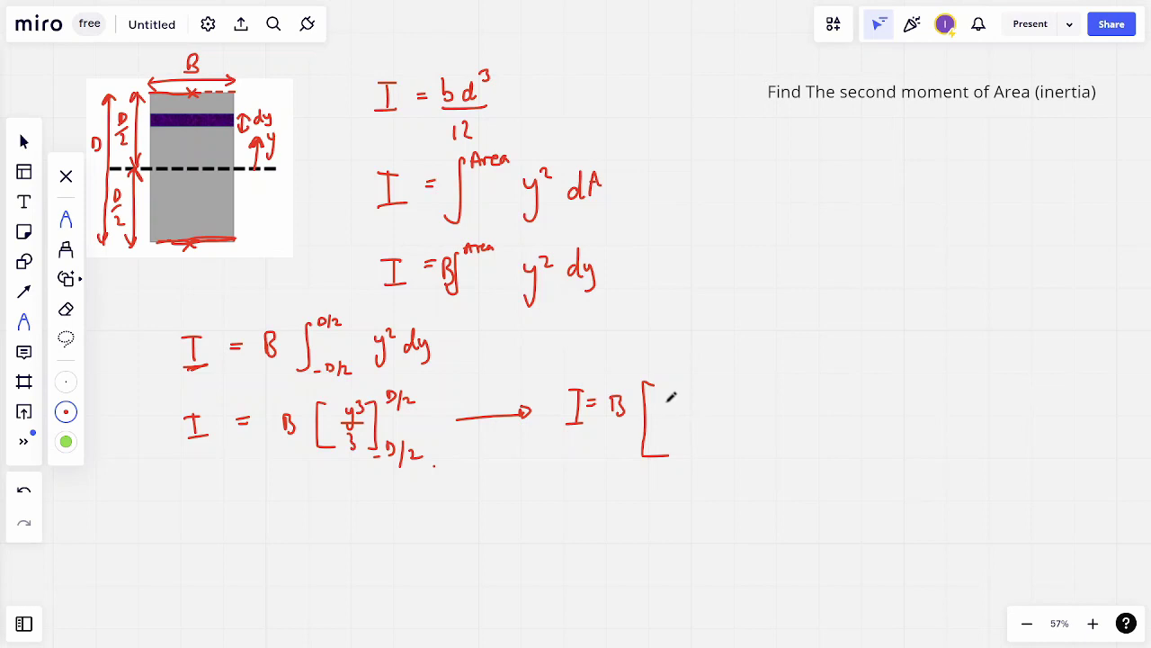
# - Fill the bracket with (D³/24) − (−D³/24), close it, and start an I below
pyautogui.moveTo(670, 392)
pyautogui.mouseDown()
pyautogui.moveTo(693, 417)
pyautogui.moveTo(674, 426)
pyautogui.moveTo(694, 436)
pyautogui.moveTo(658, 401)
pyautogui.moveTo(659, 440)
pyautogui.mouseUp()
pyautogui.moveTo(710, 396)
pyautogui.mouseDown()
pyautogui.moveTo(718, 441)
pyautogui.moveTo(749, 415)
pyautogui.moveTo(765, 438)
pyautogui.mouseUp()
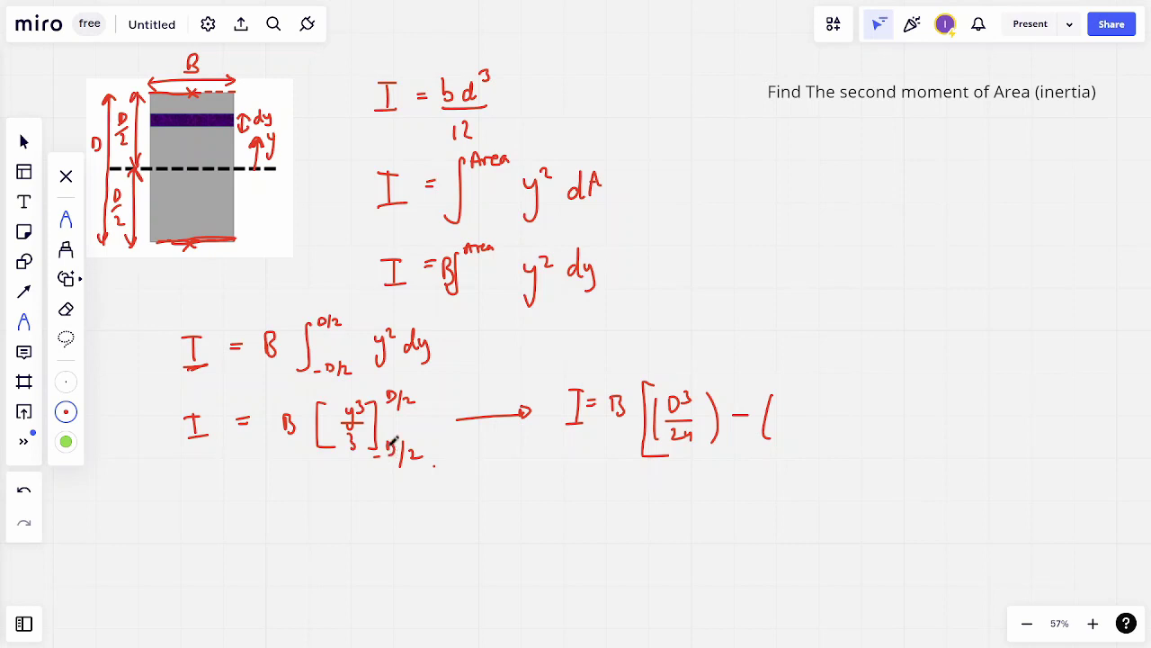
pyautogui.moveTo(786, 408)
pyautogui.mouseDown()
pyautogui.moveTo(833, 385)
pyautogui.moveTo(819, 406)
pyautogui.moveTo(836, 414)
pyautogui.moveTo(826, 432)
pyautogui.moveTo(840, 435)
pyautogui.mouseUp()
pyautogui.moveTo(854, 372)
pyautogui.mouseDown()
pyautogui.moveTo(862, 433)
pyautogui.moveTo(880, 369)
pyautogui.moveTo(849, 469)
pyautogui.mouseUp()
pyautogui.moveTo(567, 482)
pyautogui.mouseDown()
pyautogui.moveTo(566, 515)
pyautogui.moveTo(579, 482)
pyautogui.mouseUp()
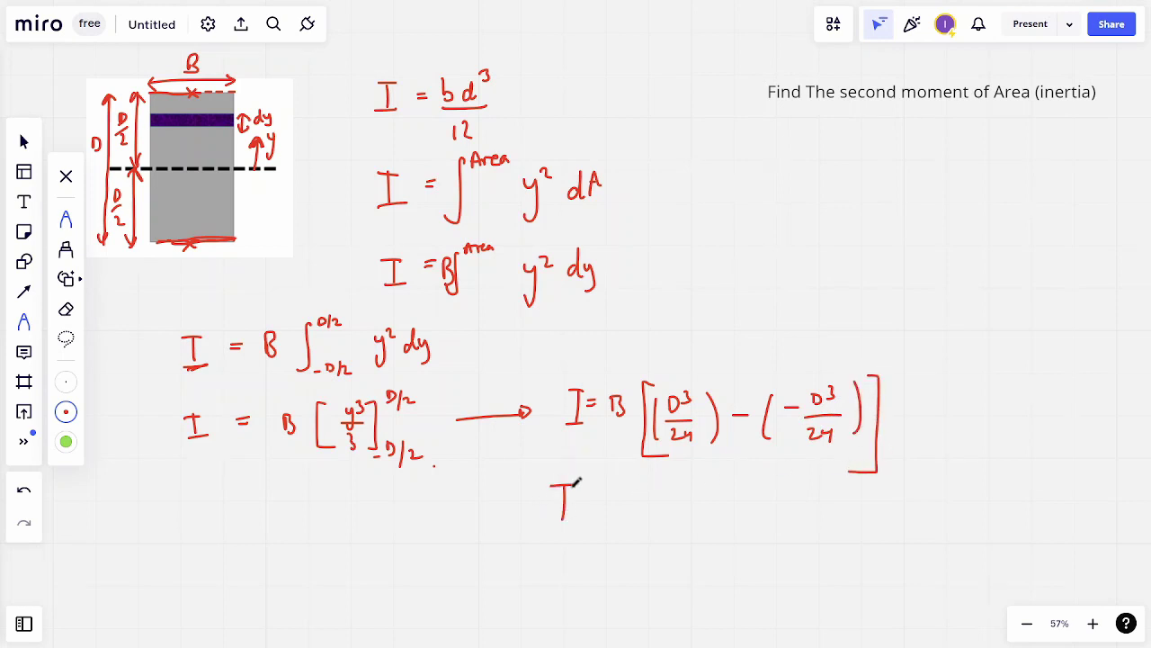
# - Write the final result I = BD³/12 and add the NA subscript to I
pyautogui.moveTo(552, 518)
pyautogui.mouseDown()
pyautogui.moveTo(585, 519)
pyautogui.moveTo(612, 497)
pyautogui.mouseUp()
pyautogui.moveTo(598, 506); pyautogui.dragTo(651, 509)
pyautogui.moveTo(657, 491)
pyautogui.mouseDown()
pyautogui.moveTo(678, 515)
pyautogui.moveTo(647, 547)
pyautogui.mouseUp()
pyautogui.moveTo(655, 535); pyautogui.dragTo(682, 548)
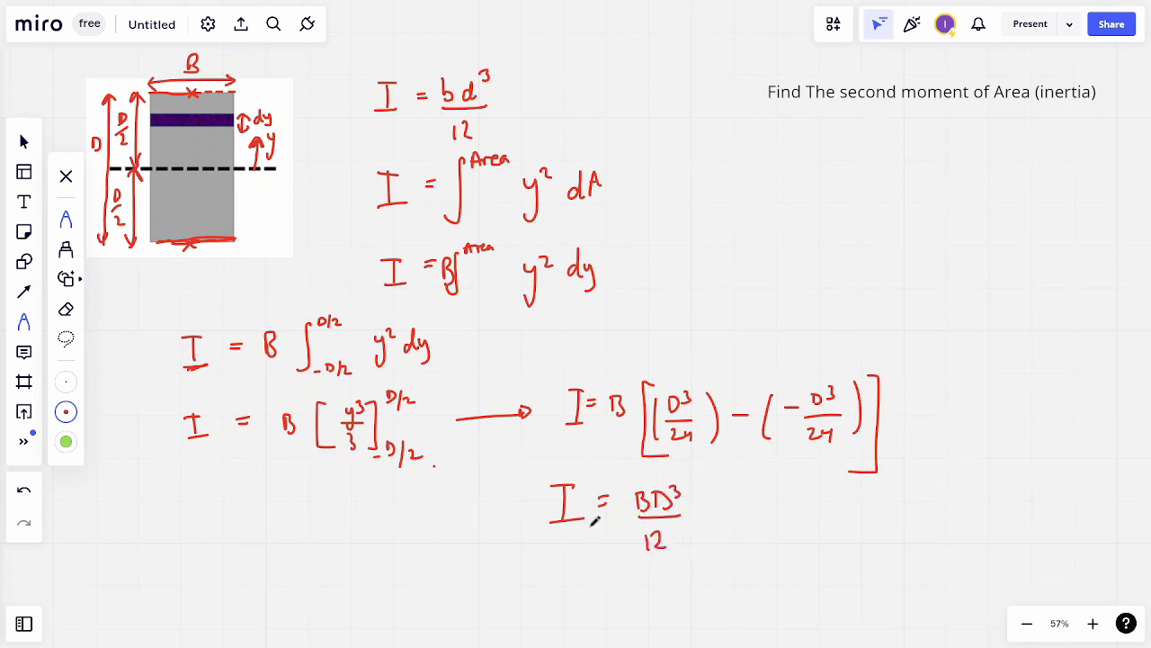
pyautogui.moveTo(588, 528); pyautogui.dragTo(605, 524)
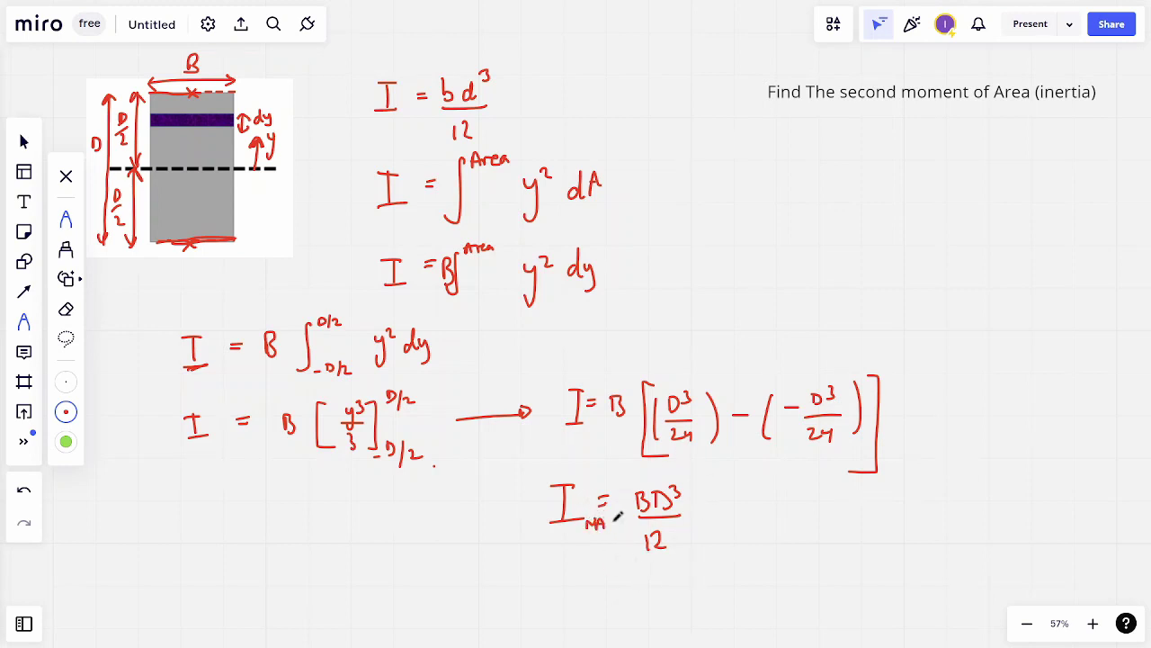